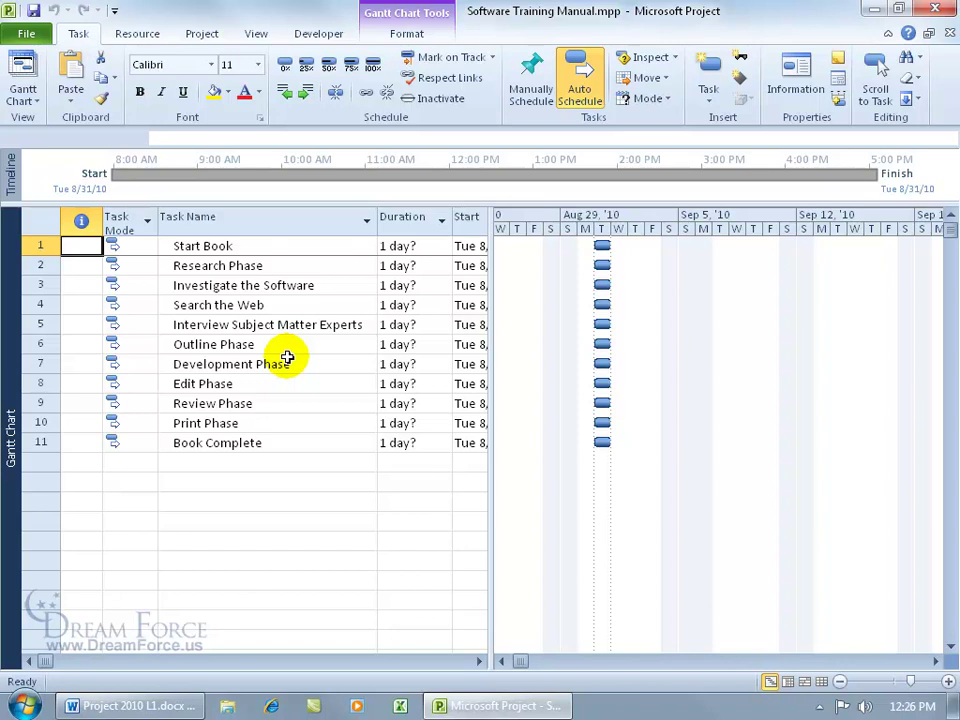
Select the Research Phase task, then rows 3–5, then the Interview Subject Matter Experts task
click(257, 267)
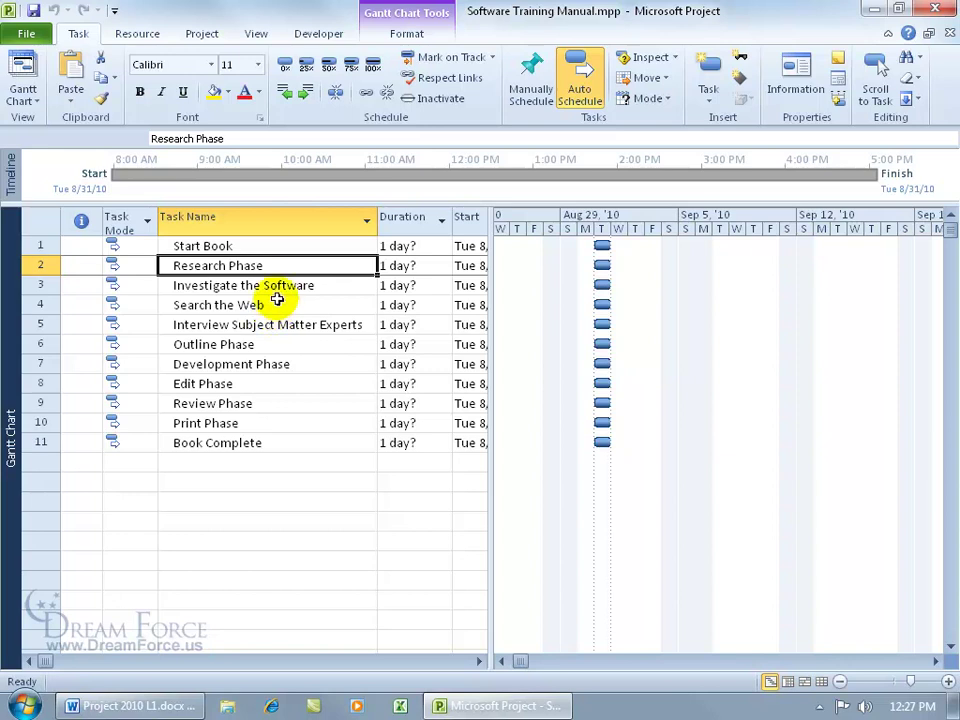
drag(277, 289, 288, 322)
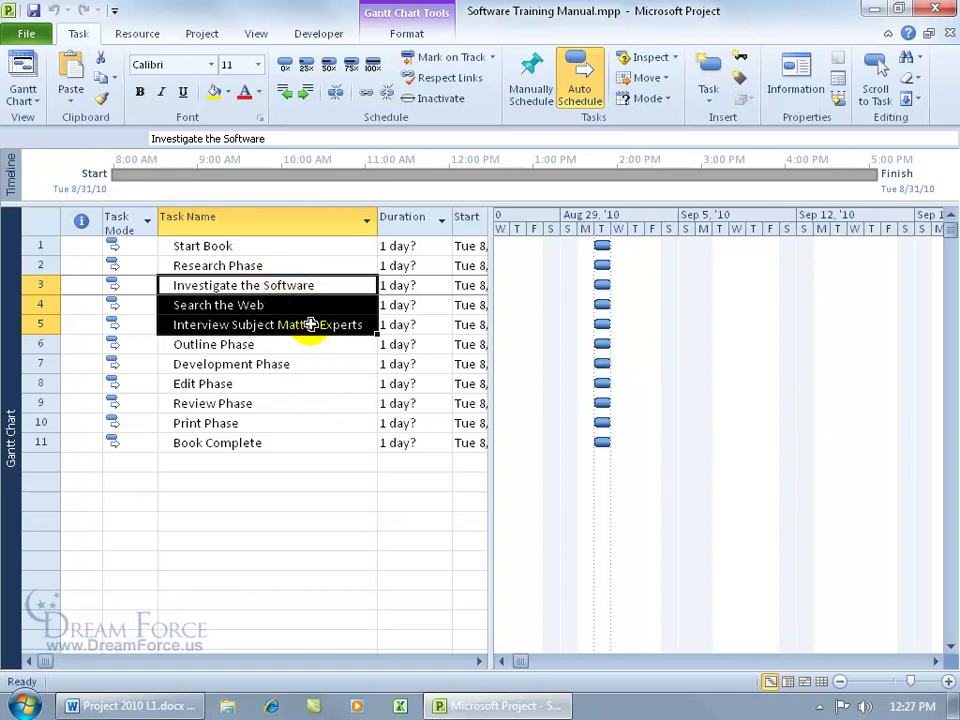
click(220, 320)
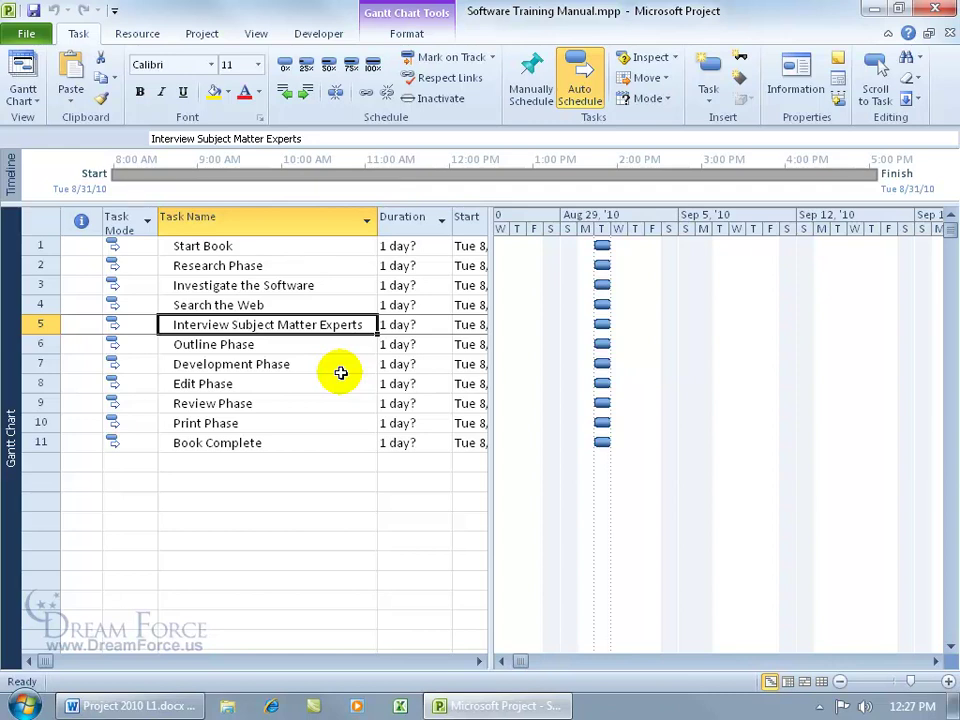
Turn on Show project summary task in the Advanced project options
click(30, 30)
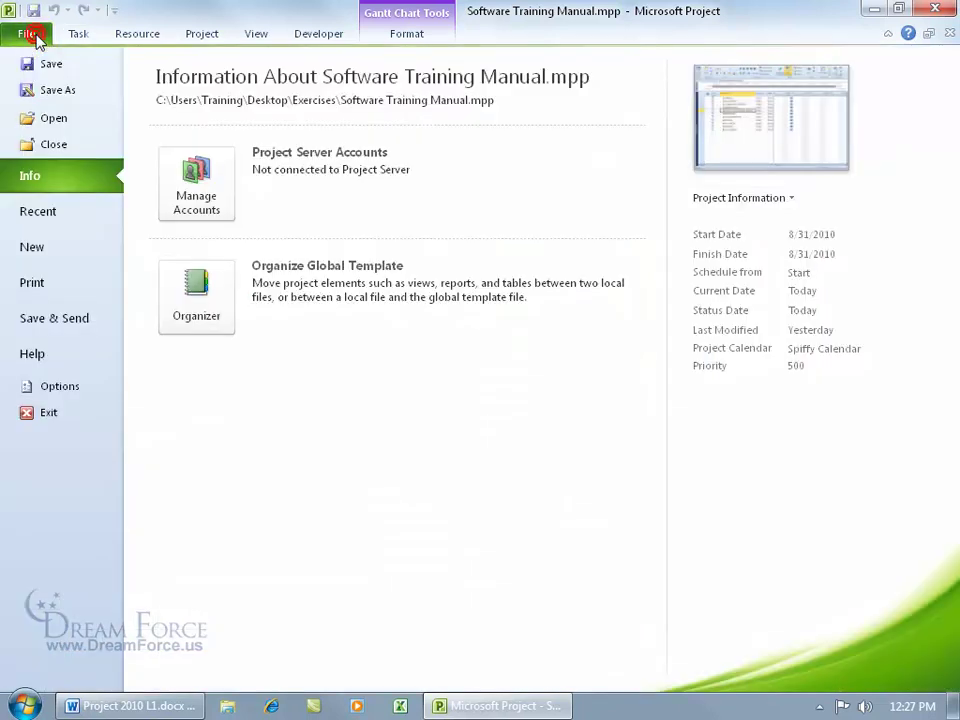
click(58, 388)
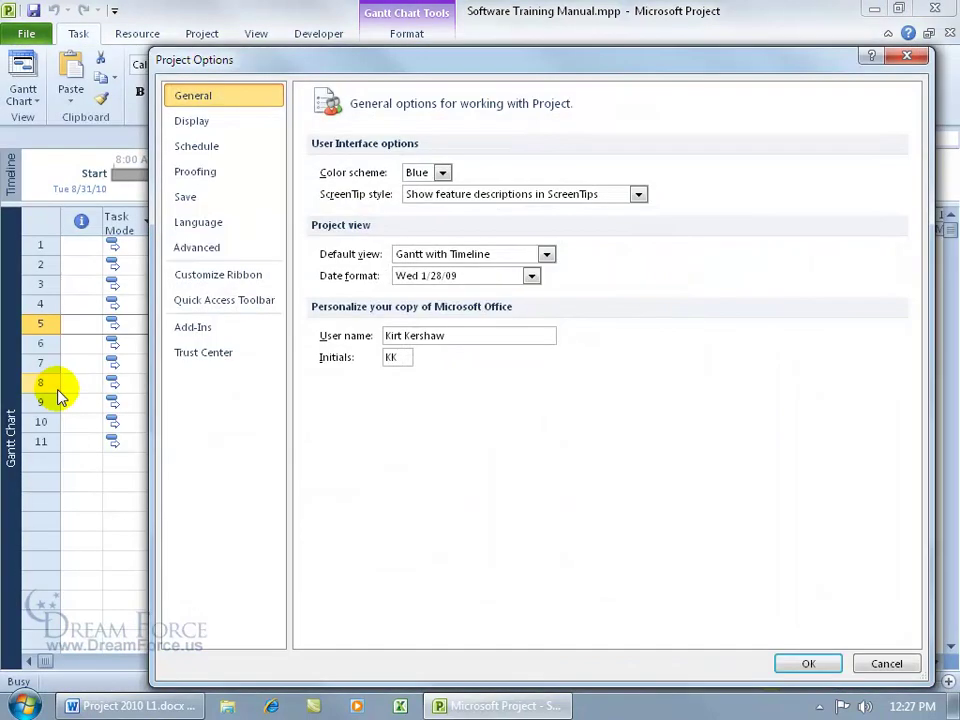
click(206, 258)
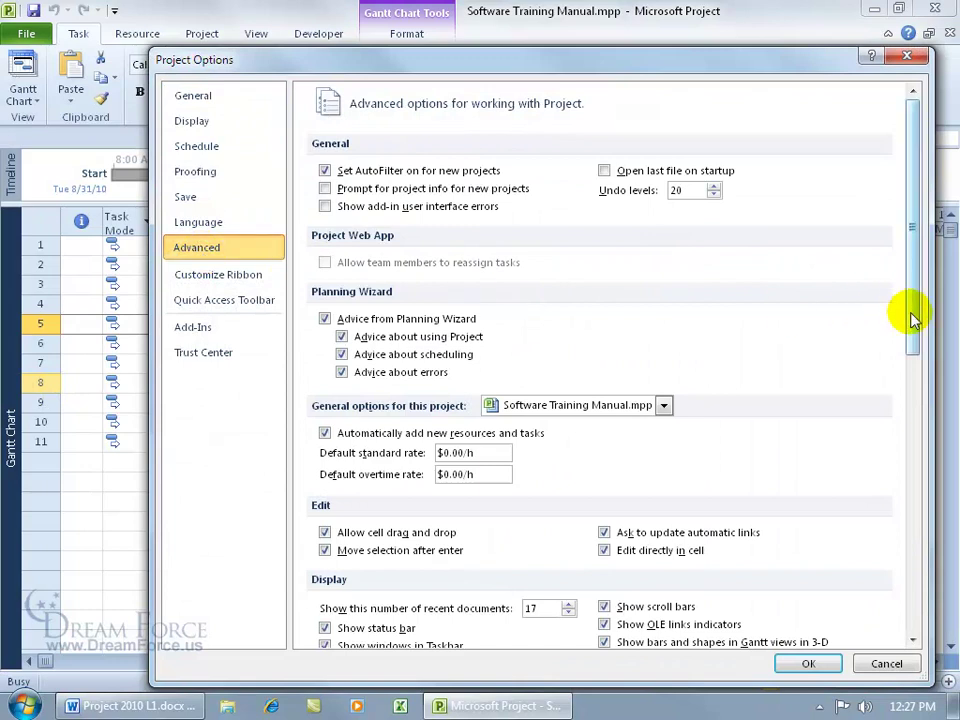
drag(915, 317, 912, 508)
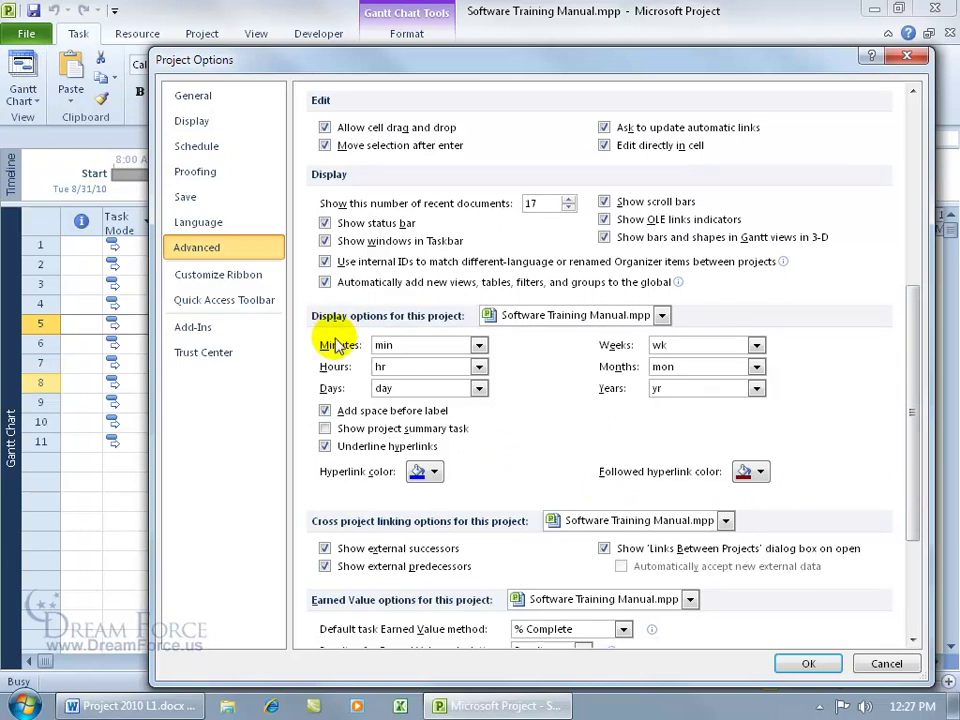
click(328, 428)
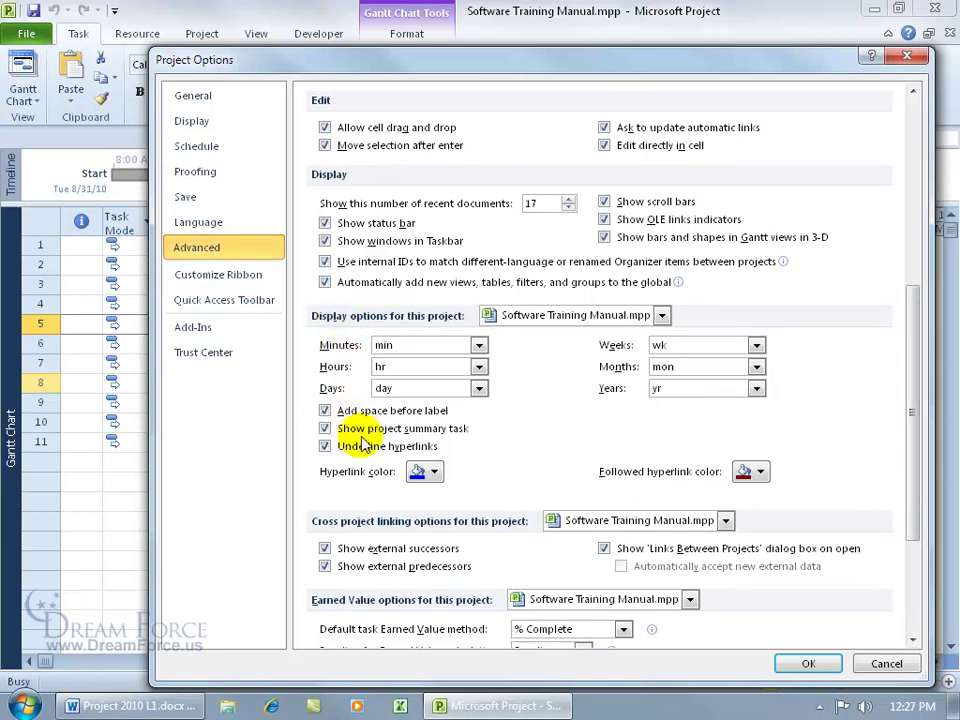
click(805, 664)
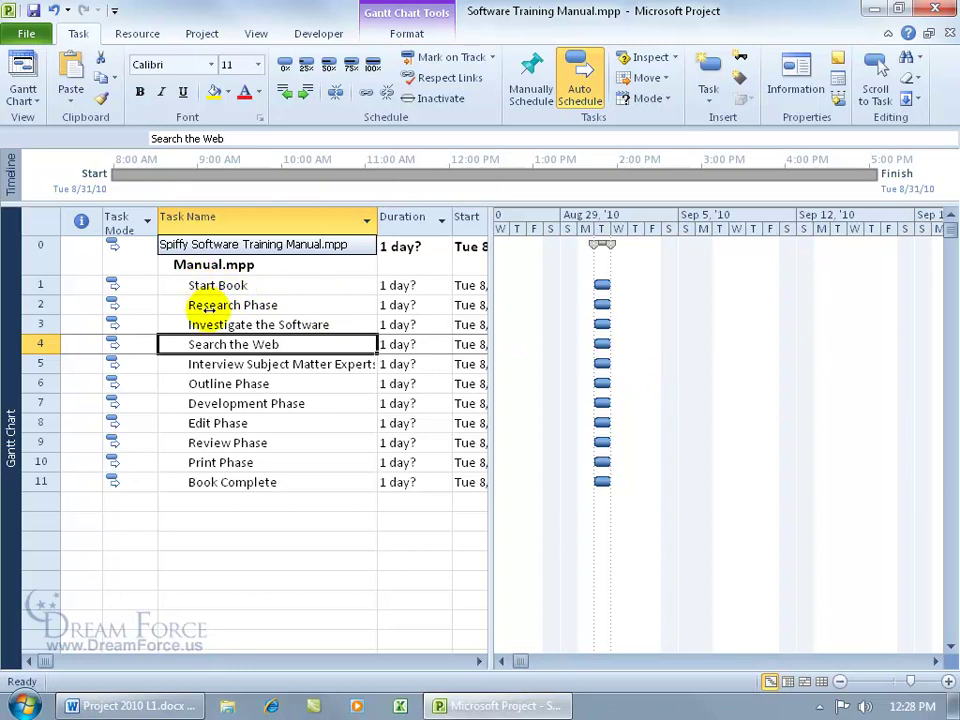
click(210, 258)
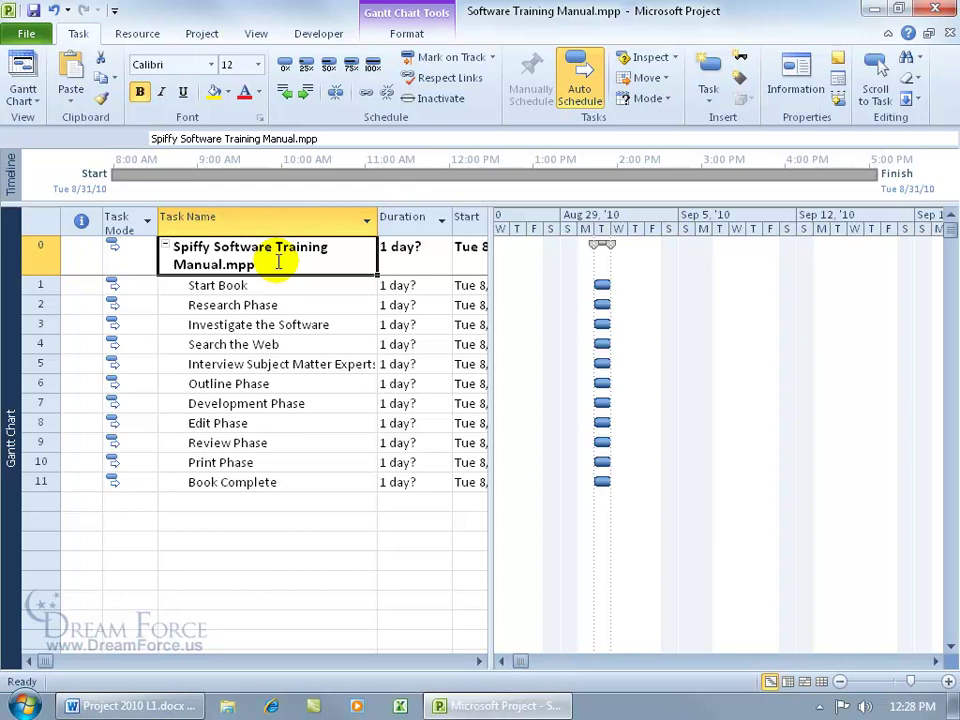
In Advanced Properties, change the title to 'Spiff Software Training Manual.mpp' and add the comment 'Add something :)'
click(27, 35)
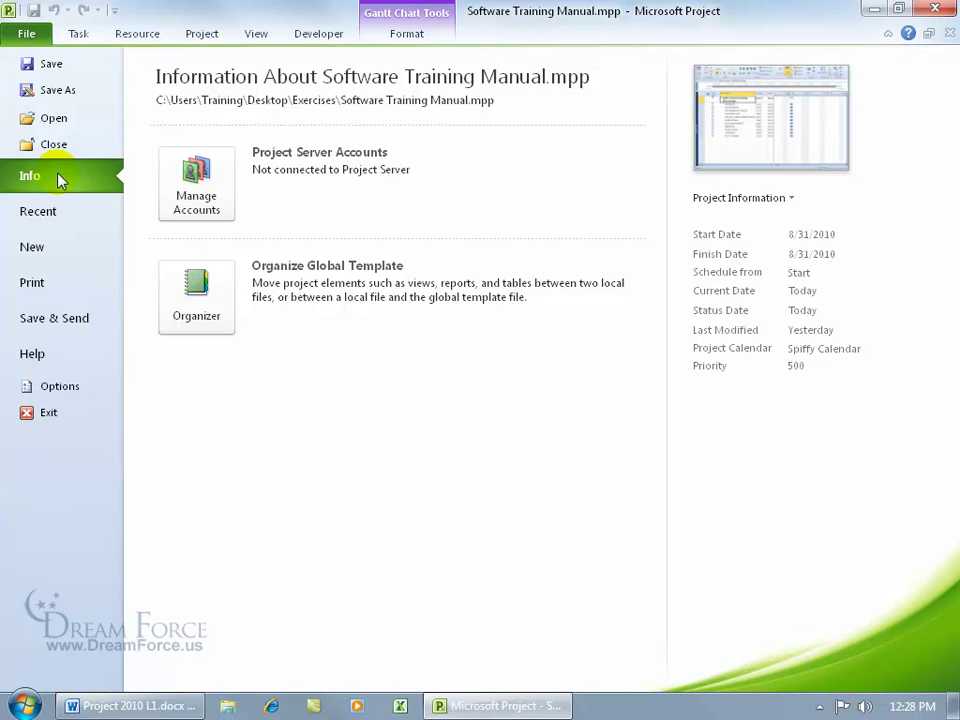
click(779, 199)
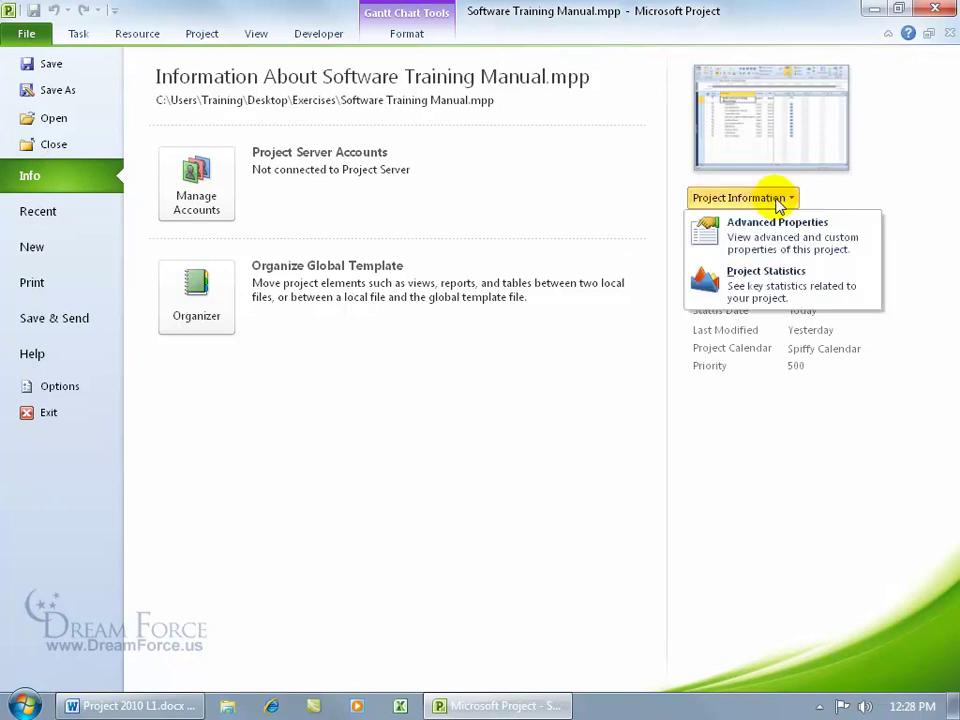
click(777, 216)
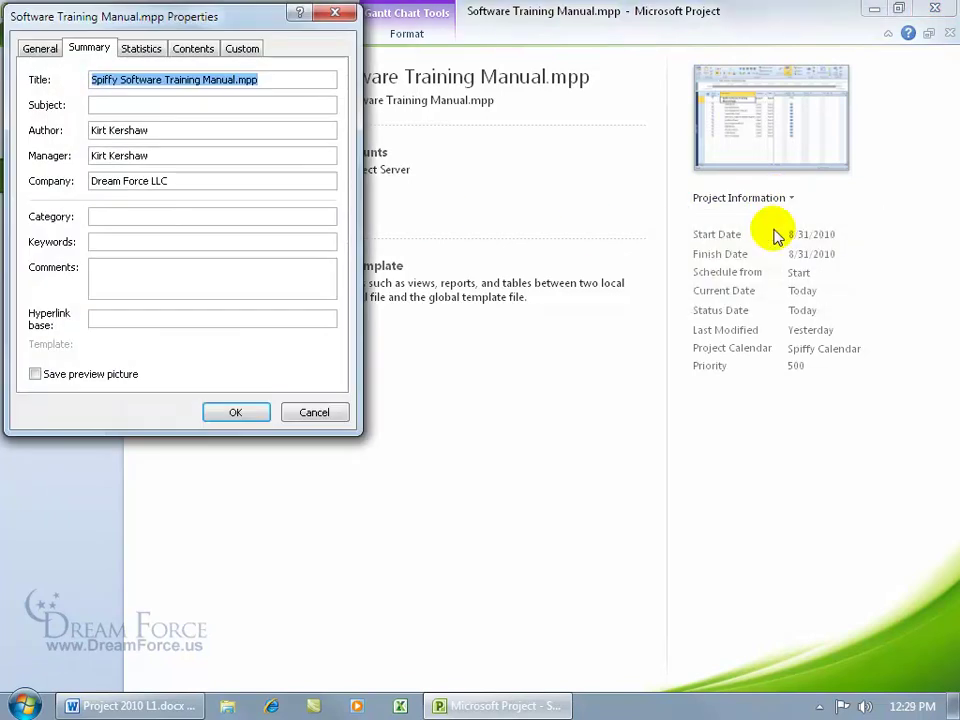
click(116, 80)
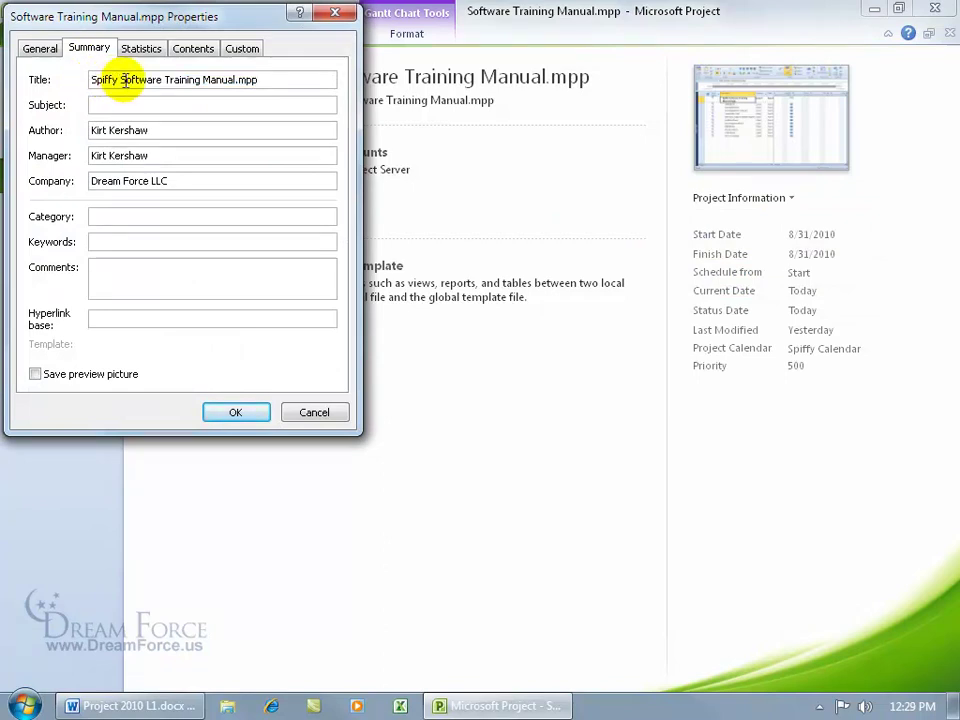
key(BackSpace)
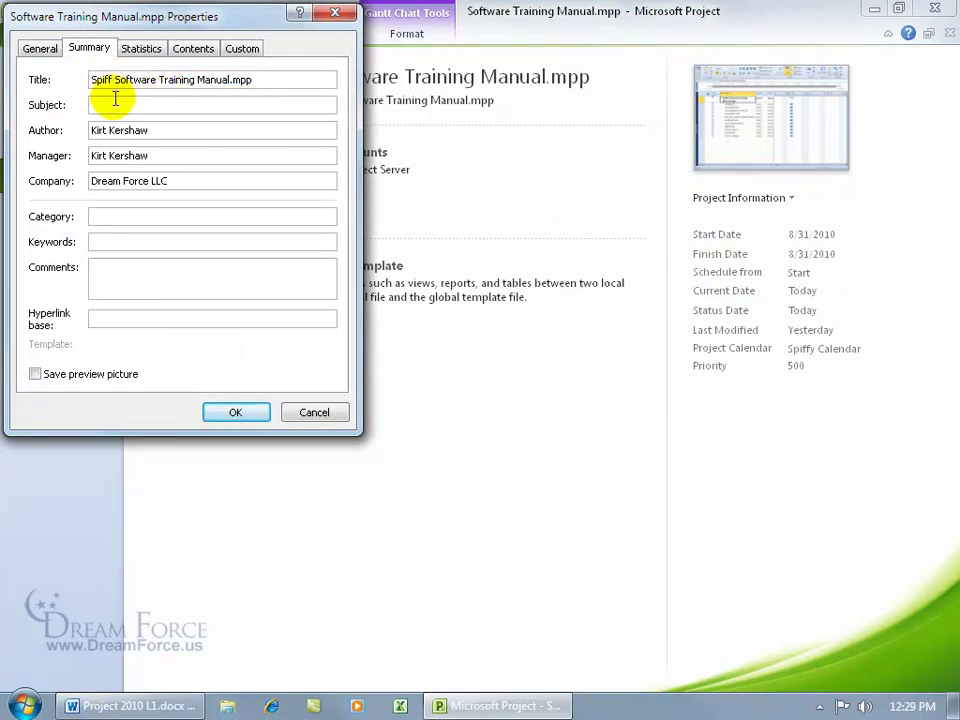
click(127, 270)
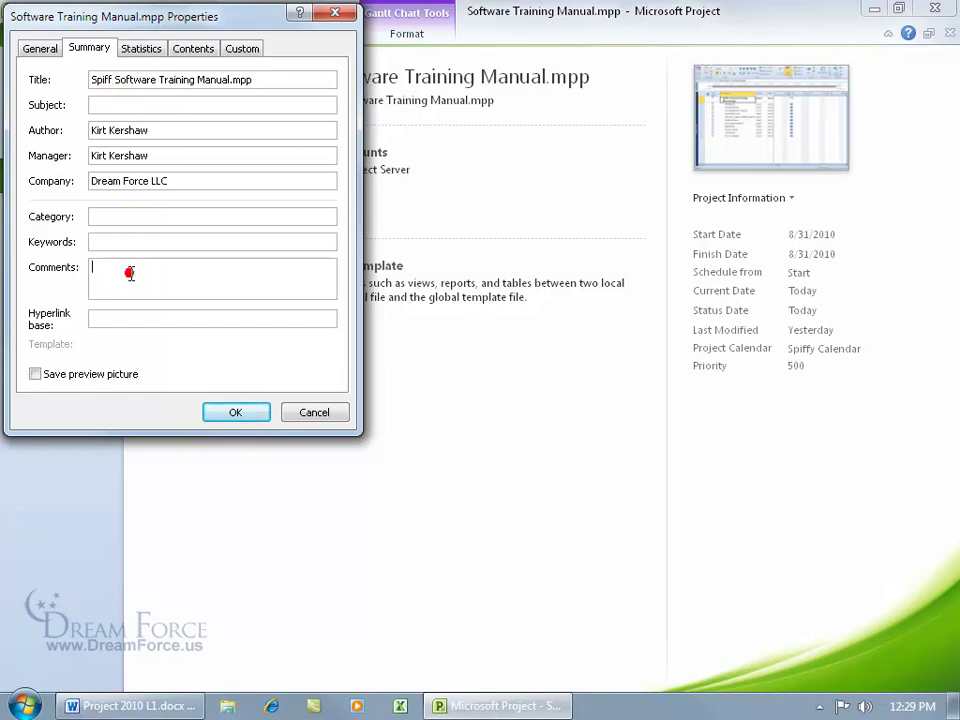
text(Add something :))
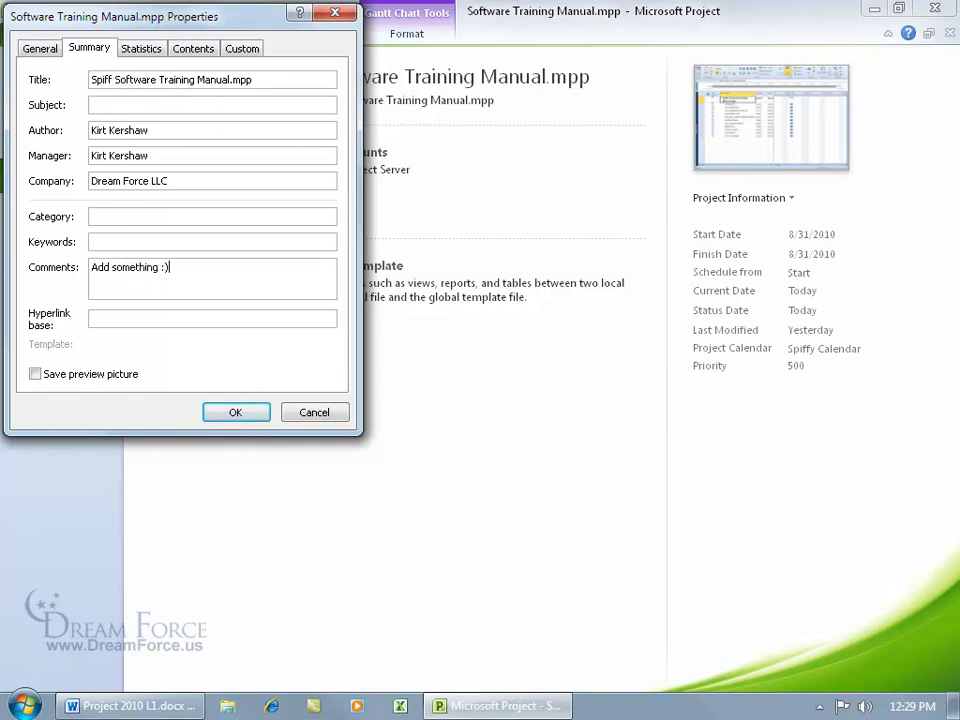
click(235, 414)
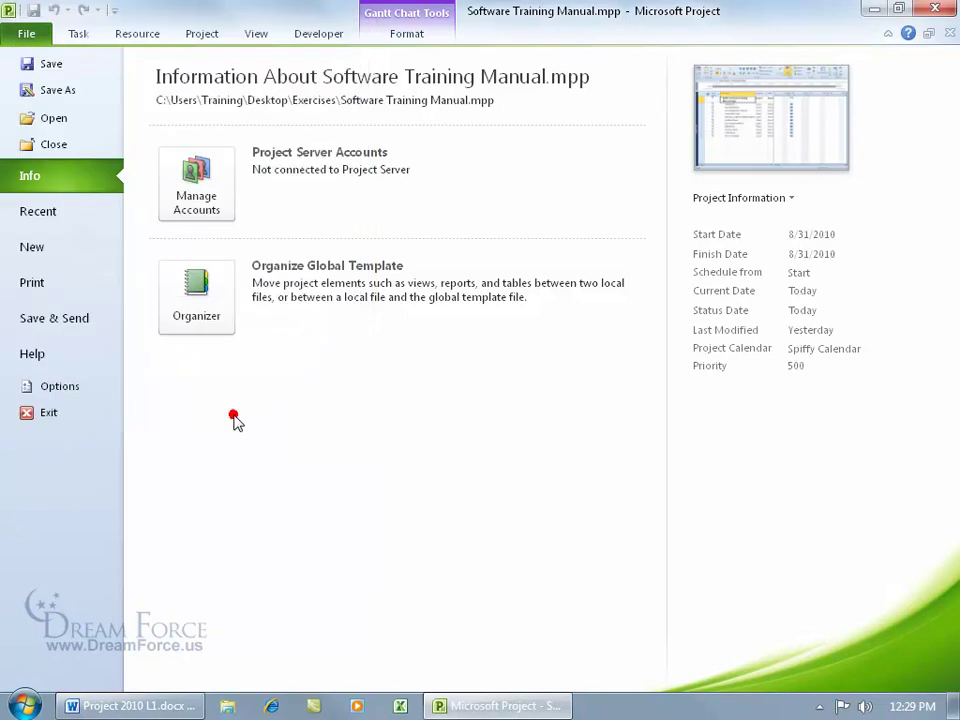
Back in the Gantt chart, check row 0's title and its note 'Add something :)'
click(30, 33)
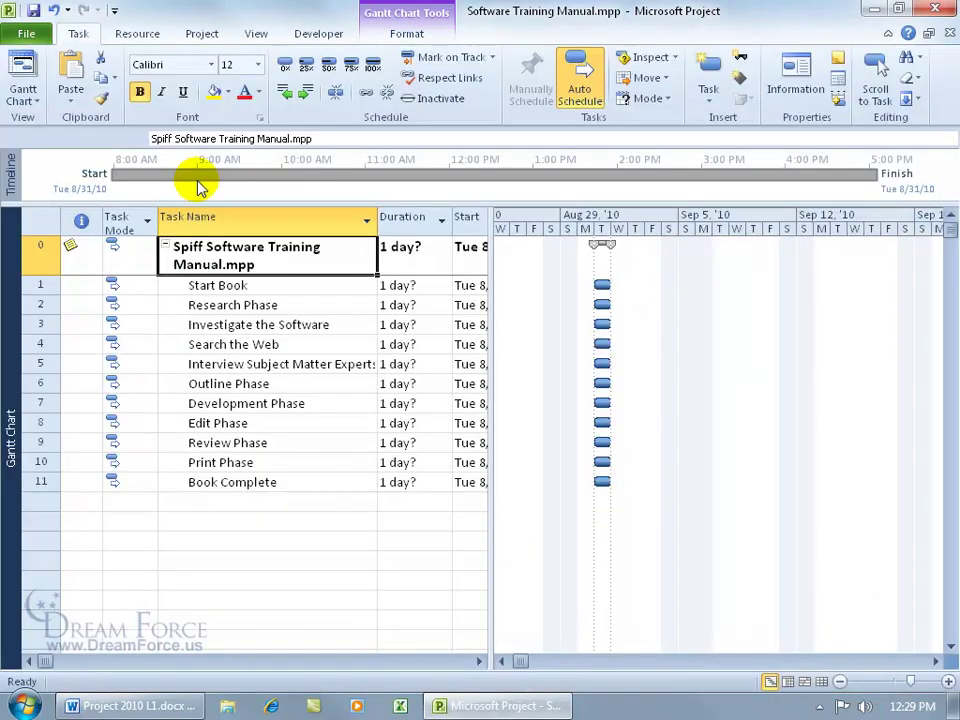
click(228, 258)
key(Escape)
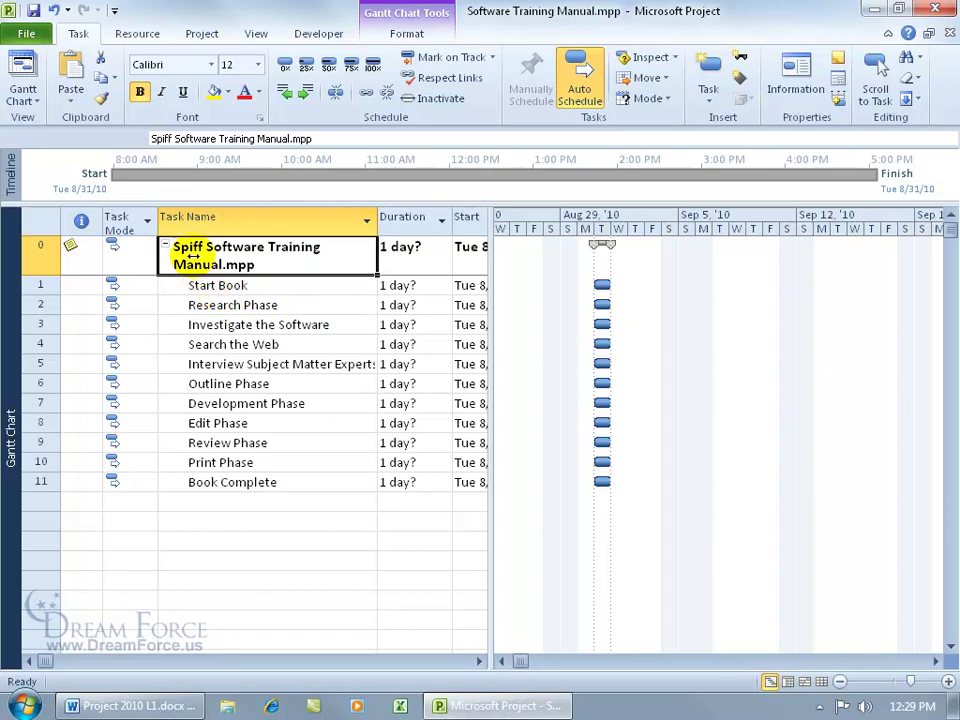
mouse_move(85, 262)
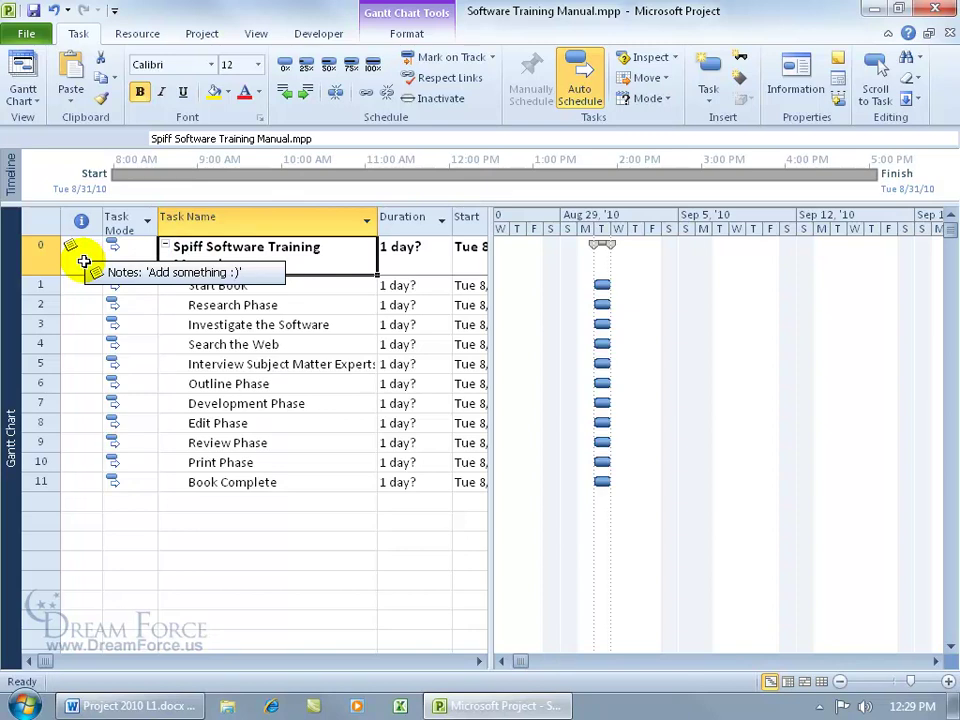
Append ' Awesome Project!' to the summary task's note, then select the summary task's name
double_click(71, 247)
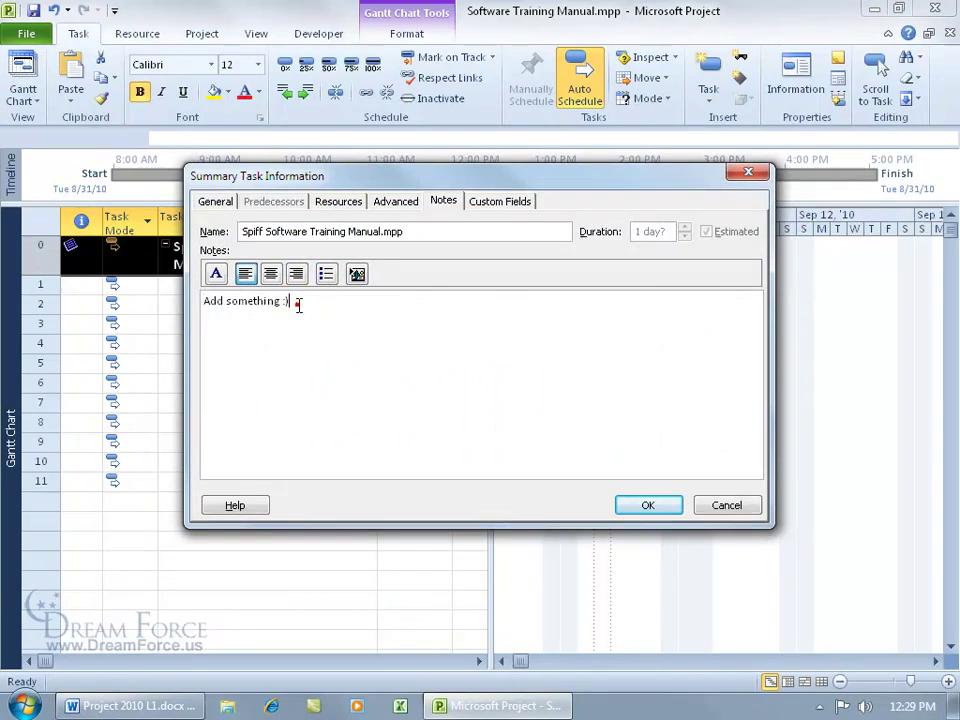
click(330, 310)
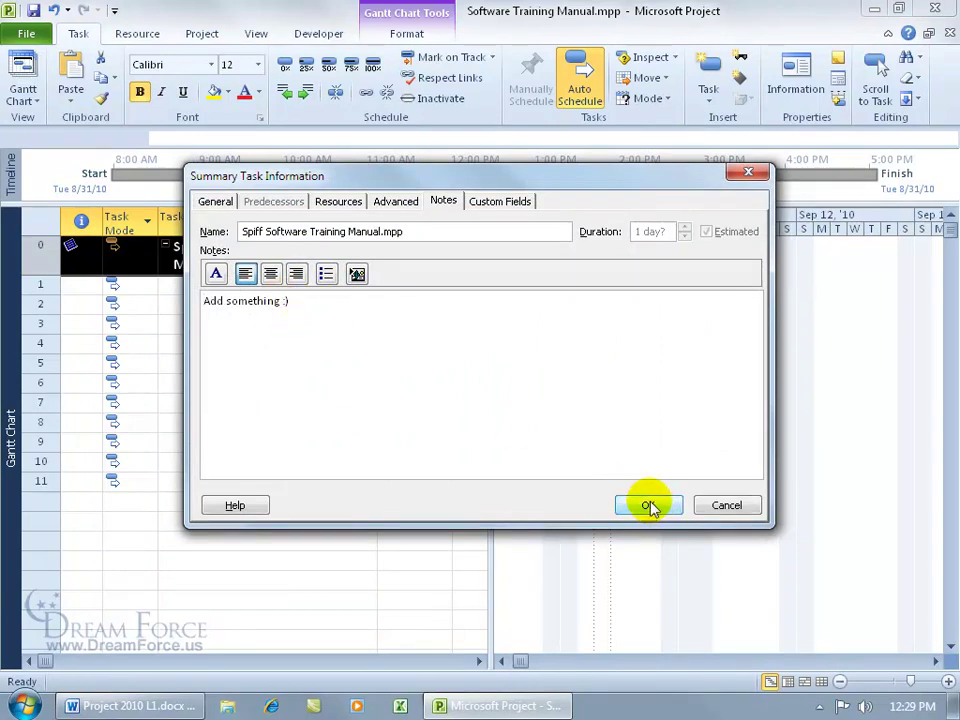
text(Awesome Project!)
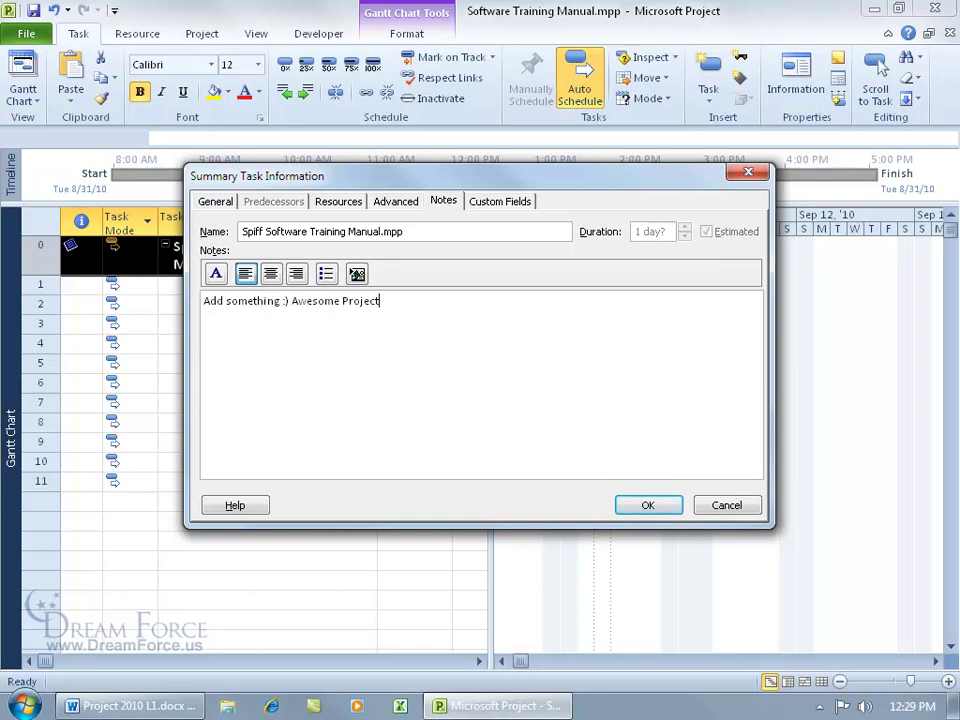
click(652, 506)
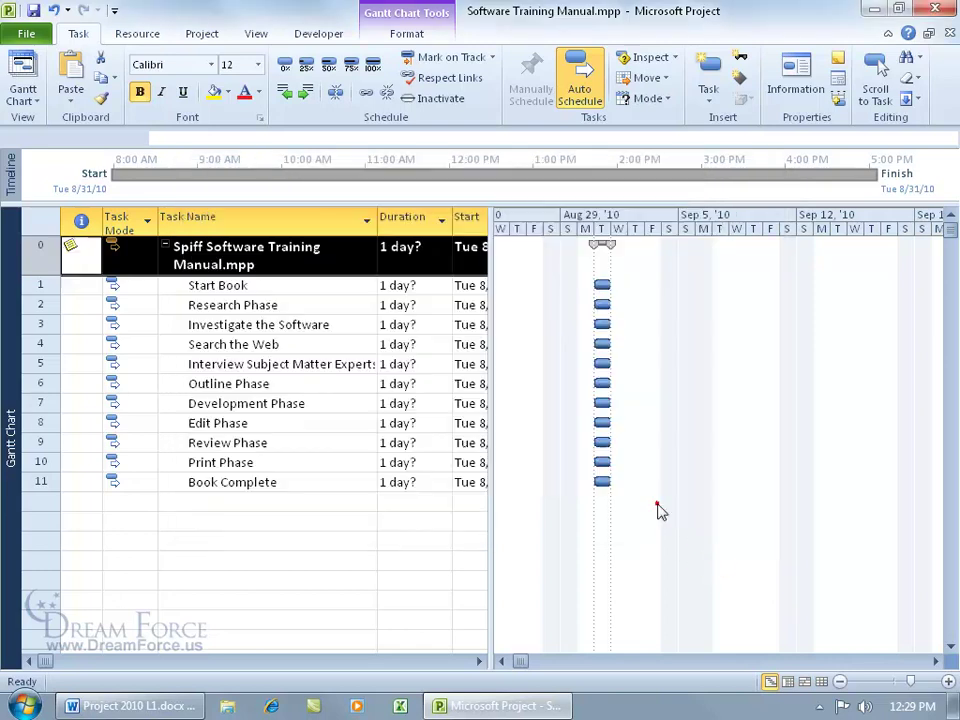
mouse_move(78, 254)
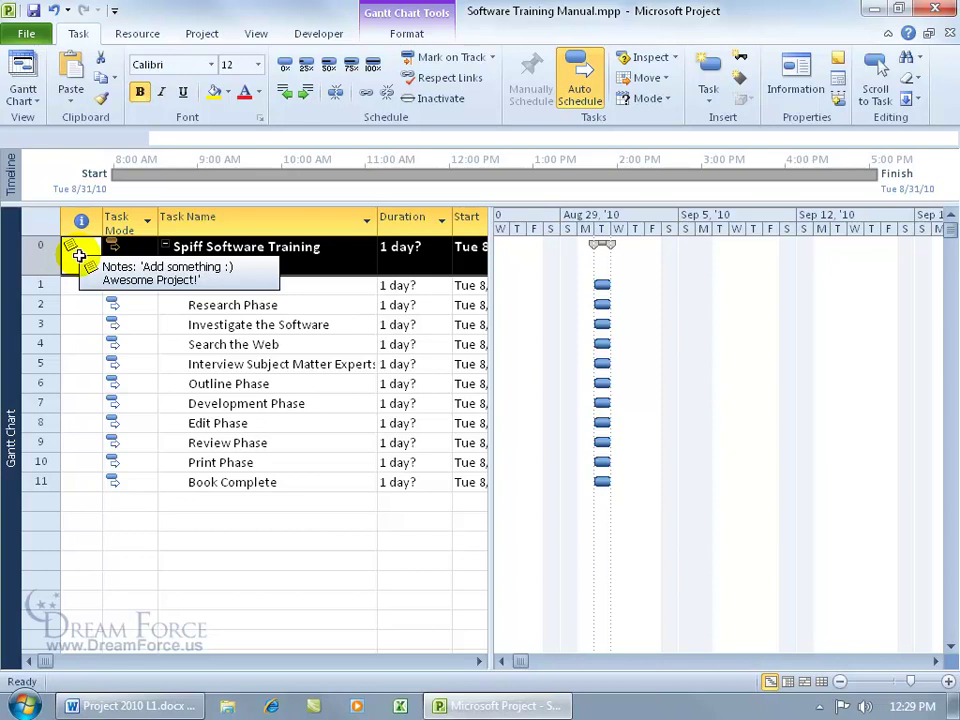
click(250, 252)
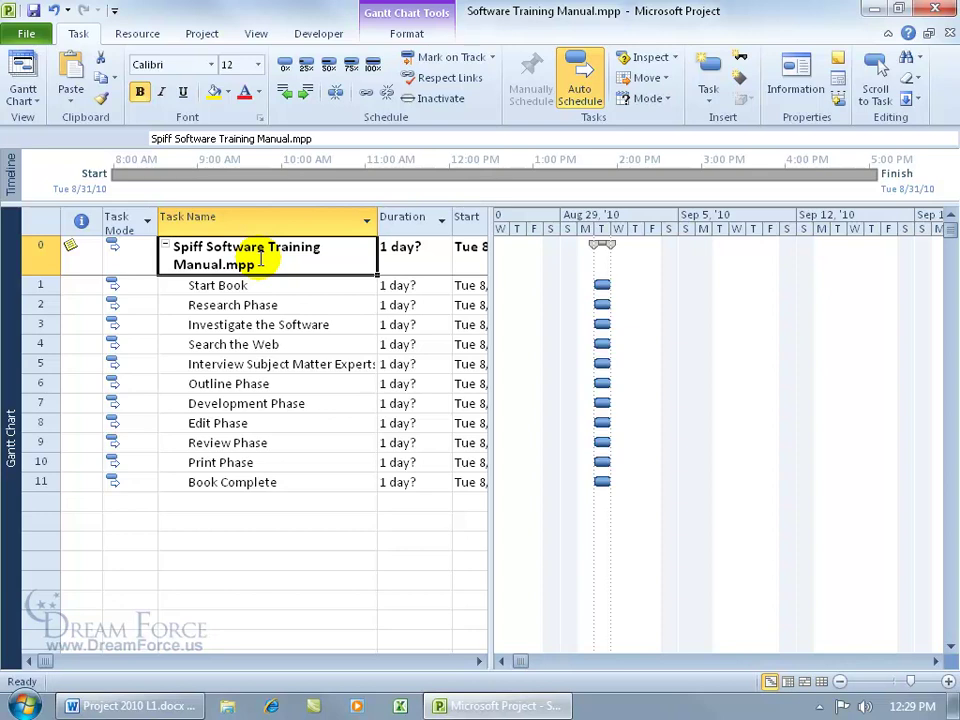
Rename the summary task to 'Spiffy Software Training Manual.mpp' by adding the missing 'y'
click(172, 139)
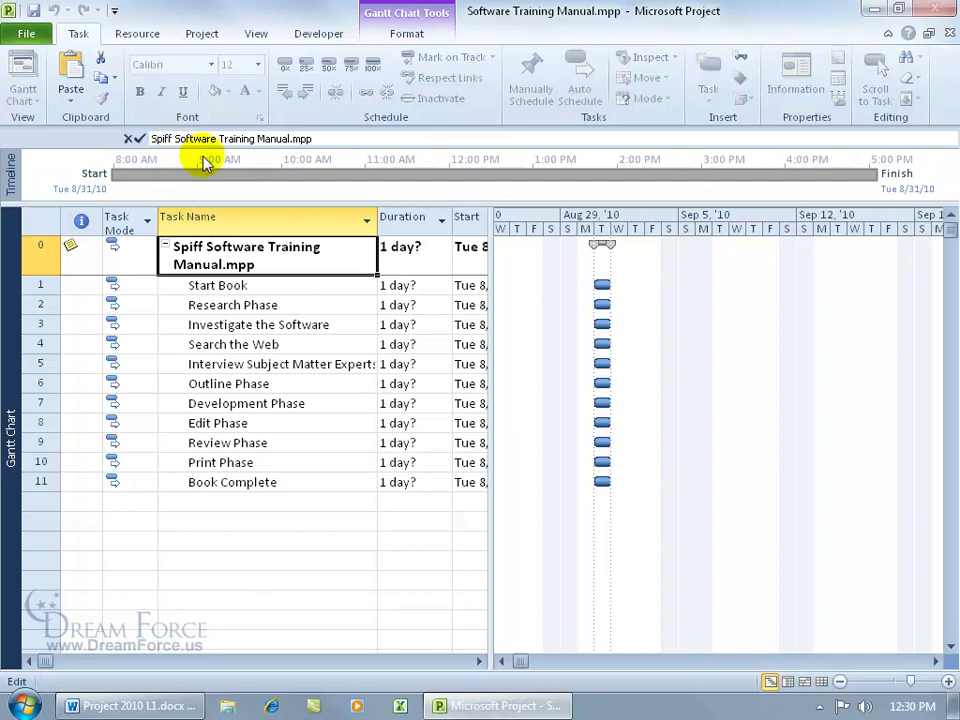
text(y)
key(Return)
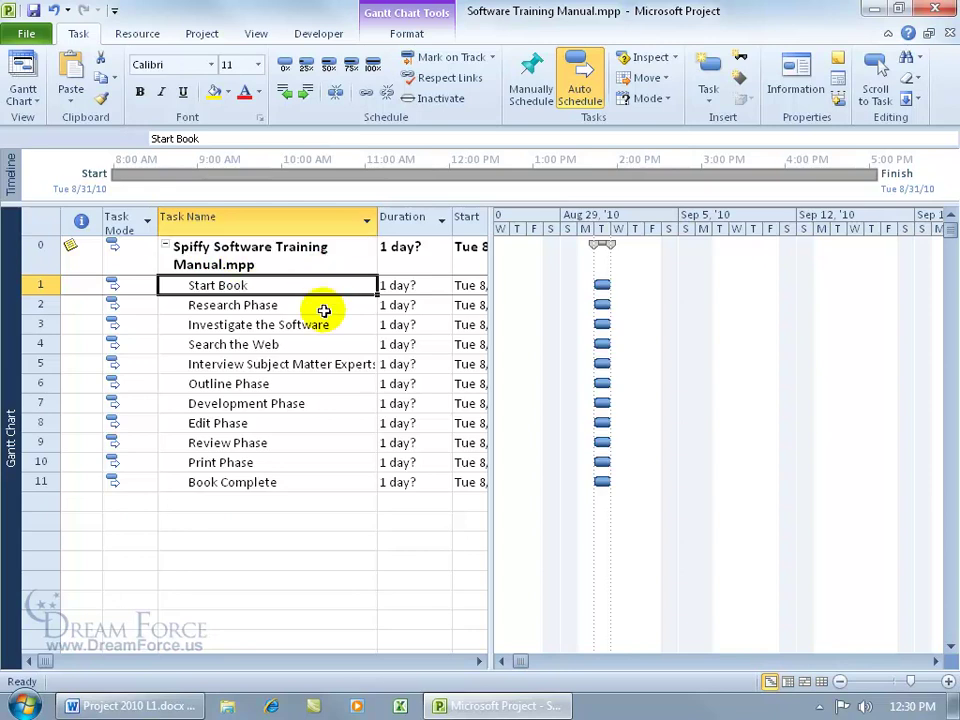
click(26, 33)
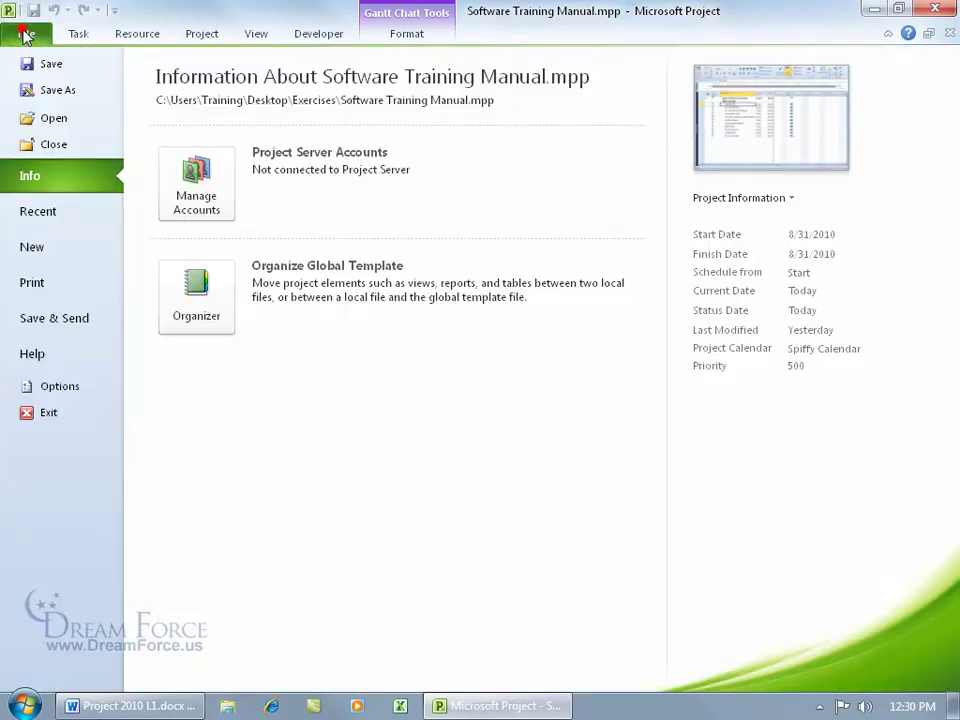
Open Advanced Properties to confirm the title reads 'Spiffy Software Training Manual.mpp'
click(742, 198)
click(688, 236)
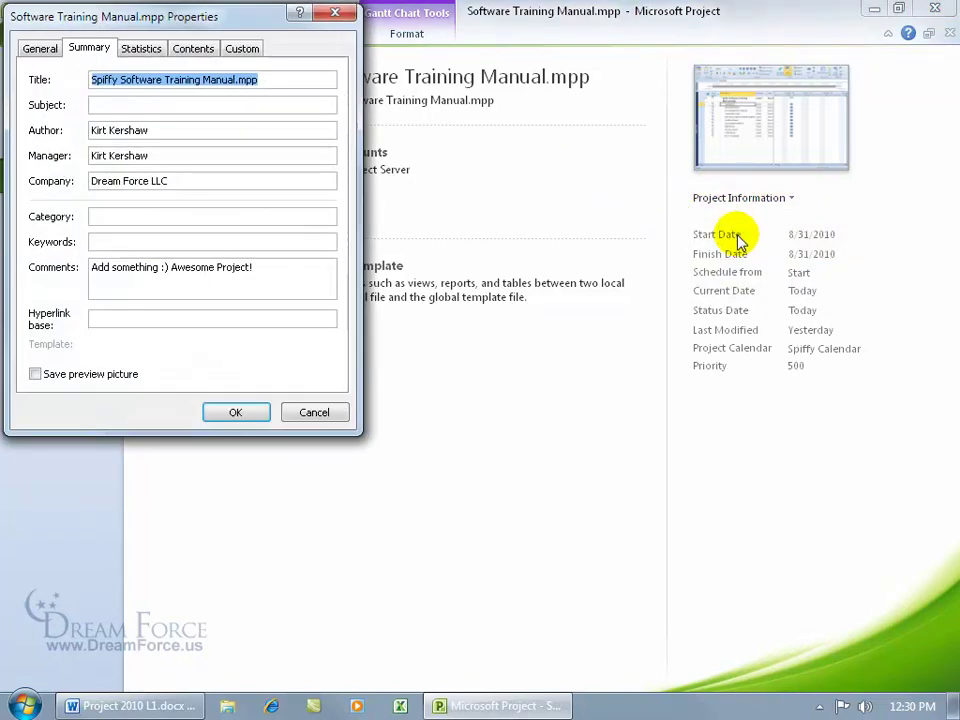
click(118, 80)
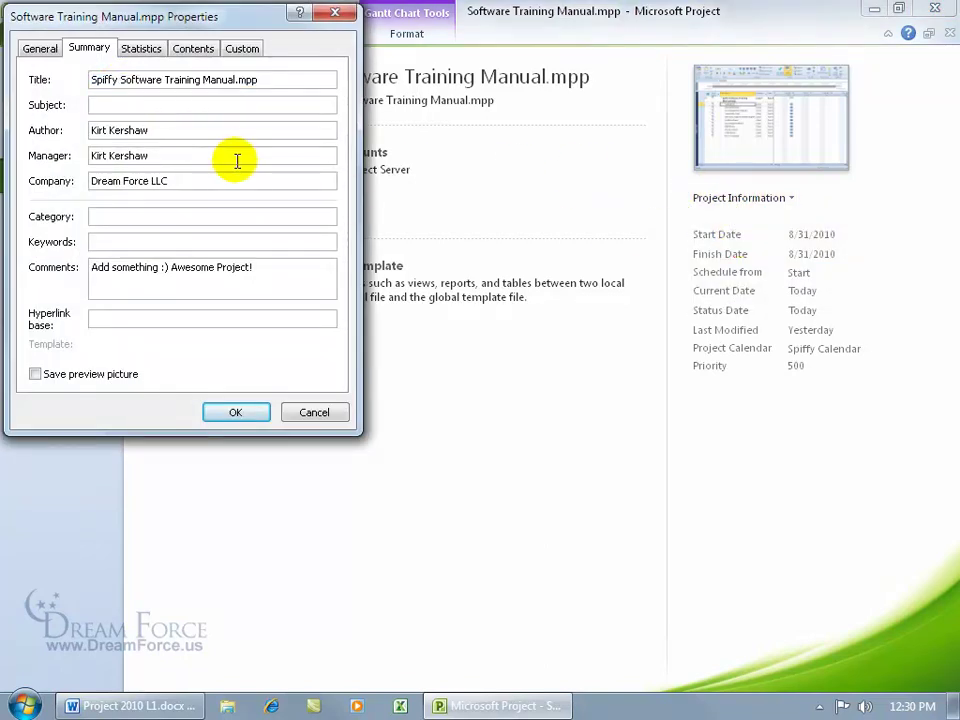